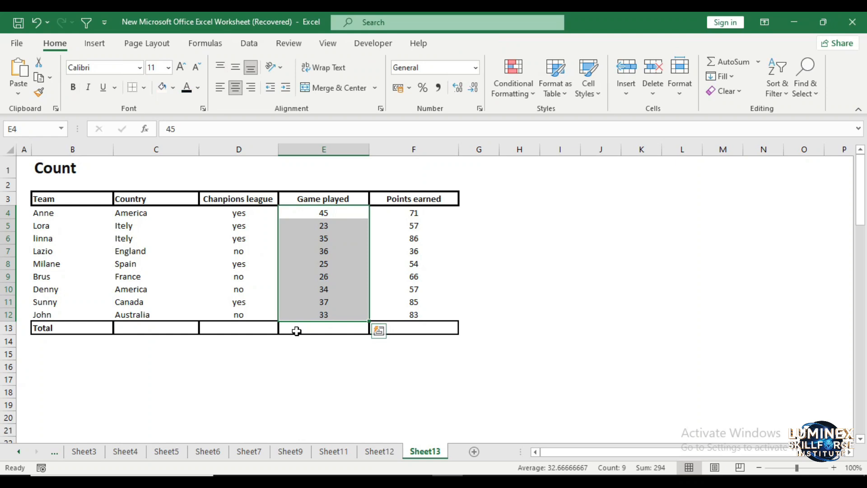
Enter a COUNT formula in the Game played total cell counting the numbers in E4:E12
{"action": "left_click", "coordinate": [296, 331]}
{"action": "double_click", "coordinate": [297, 329]}
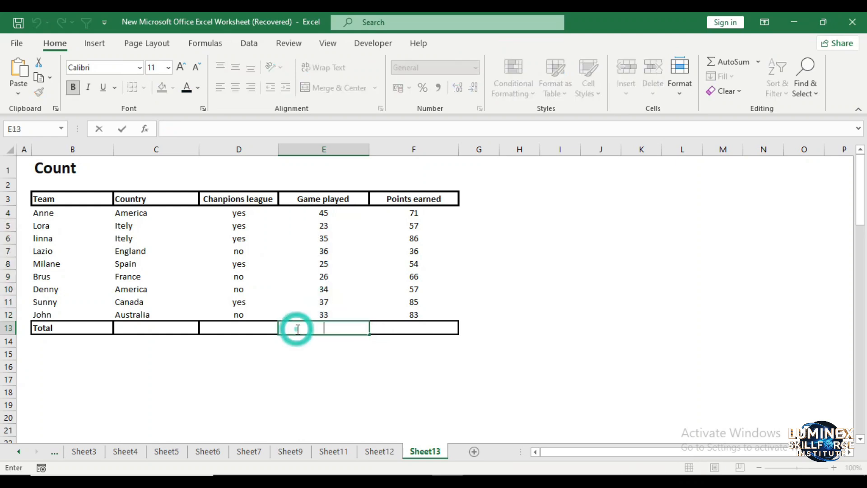
{"action": "type", "text": "=COUT"}
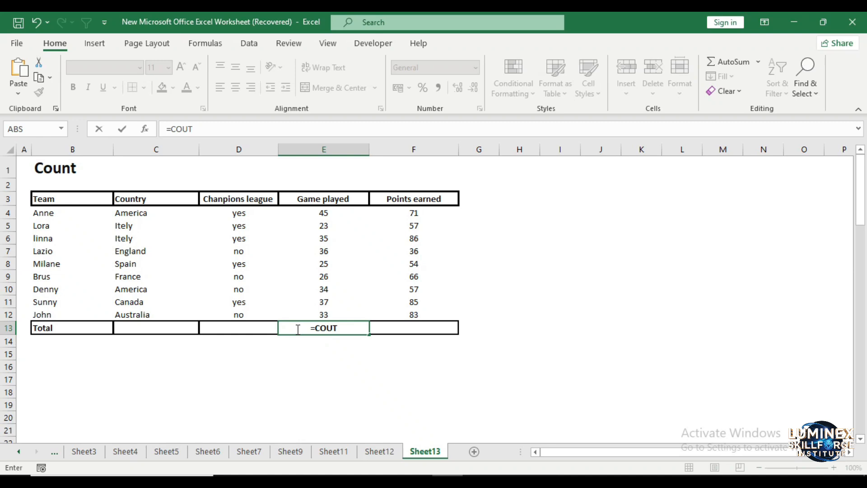
{"action": "key", "text": "BackSpace"}
{"action": "type", "text": "NT"}
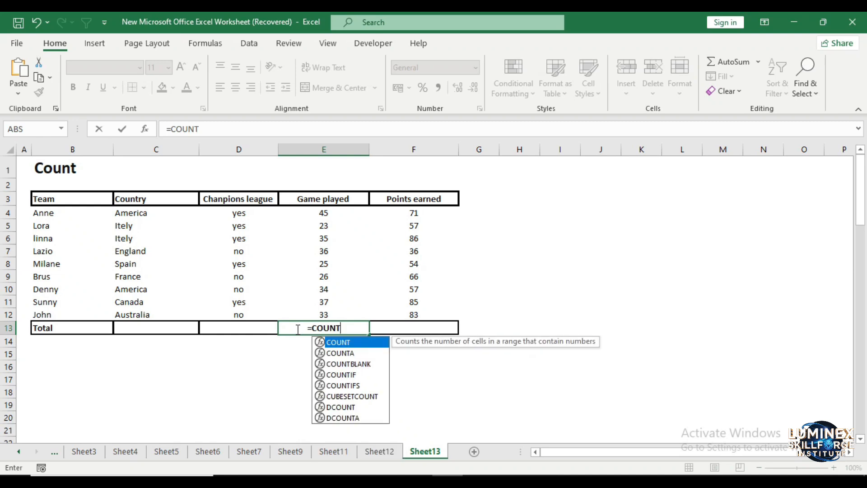
{"action": "type", "text": "("}
{"action": "left_click_drag", "start_coordinate": [321, 213], "coordinate": [312, 314]}
{"action": "type", "text": ")"}
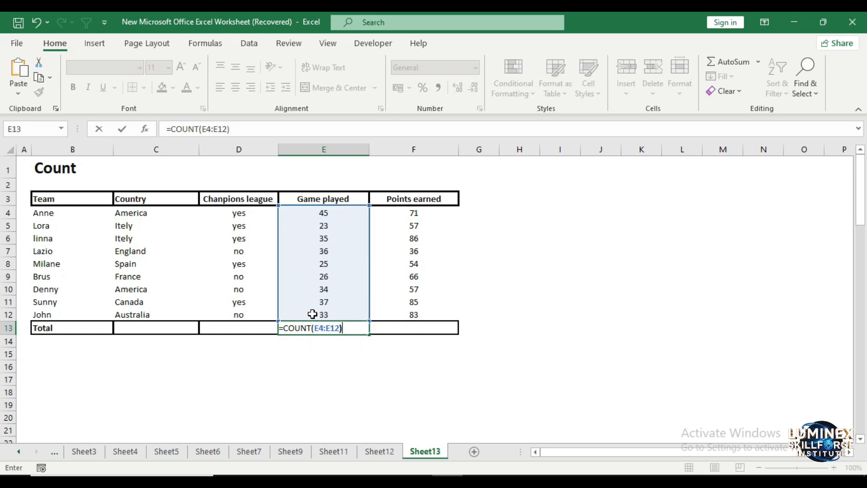
{"action": "key", "text": "Return"}
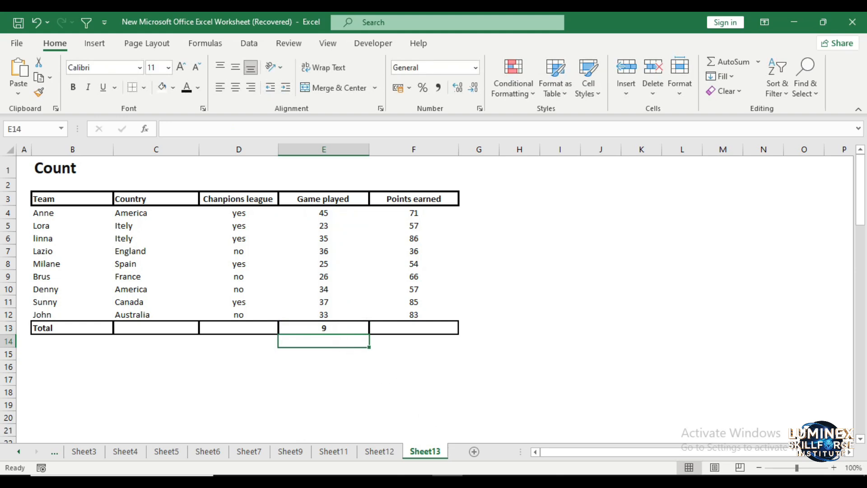
{"action": "left_click", "coordinate": [572, 388]}
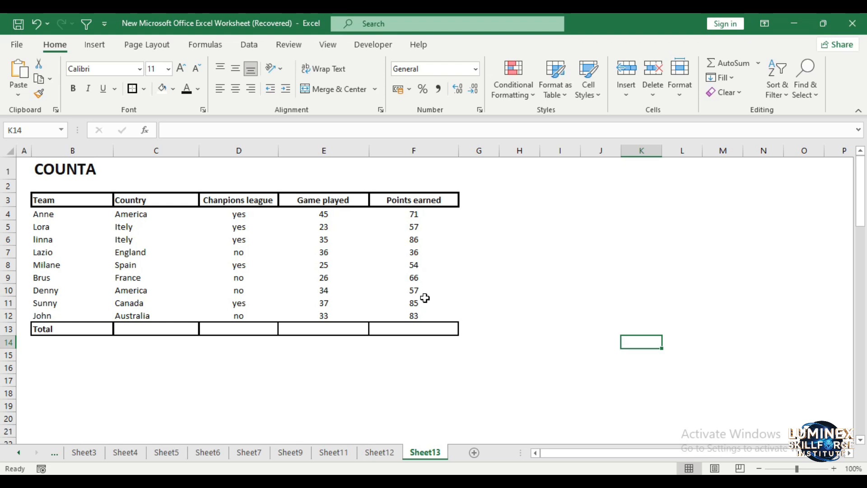
Enter =COUNTA(B4:B12) in cell B18 to count the team names
{"action": "left_click", "coordinate": [42, 393]}
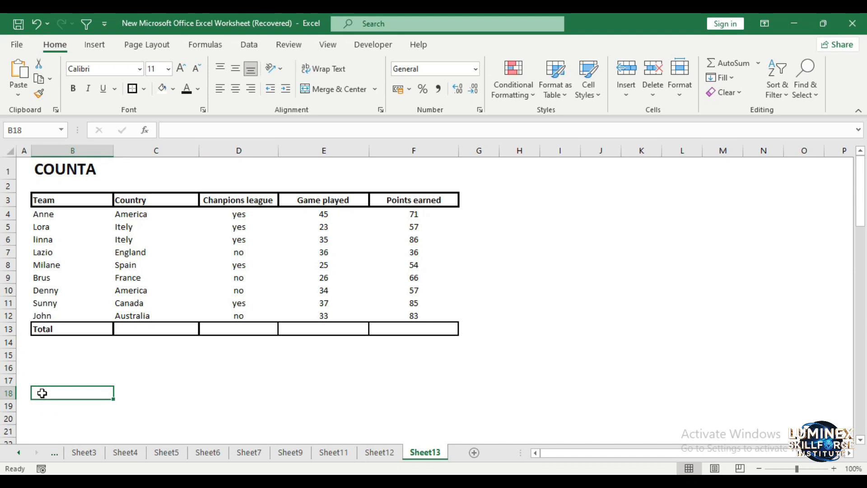
{"action": "left_click", "coordinate": [43, 394]}
{"action": "type", "text": "=COUNTA("}
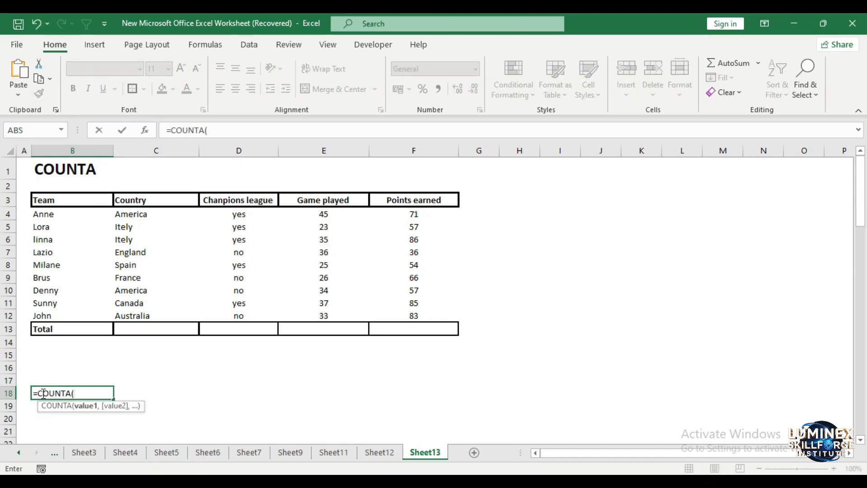
{"action": "left_click_drag", "start_coordinate": [42, 216], "coordinate": [44, 315]}
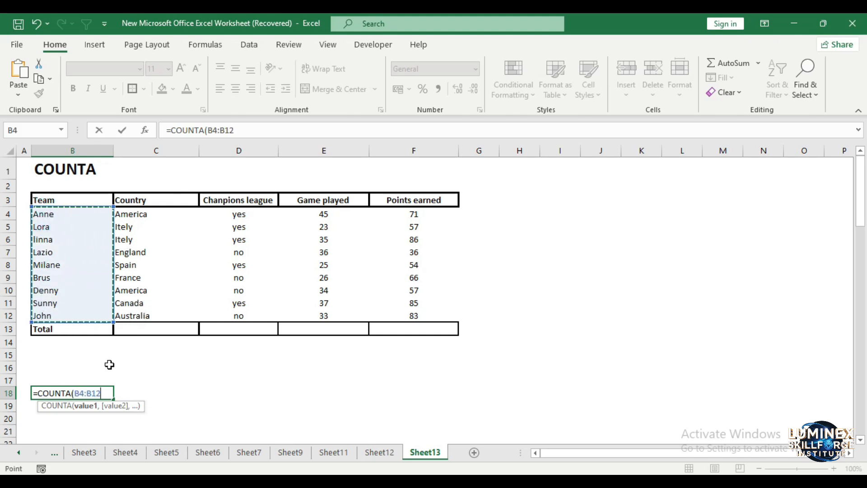
{"action": "type", "text": ")"}
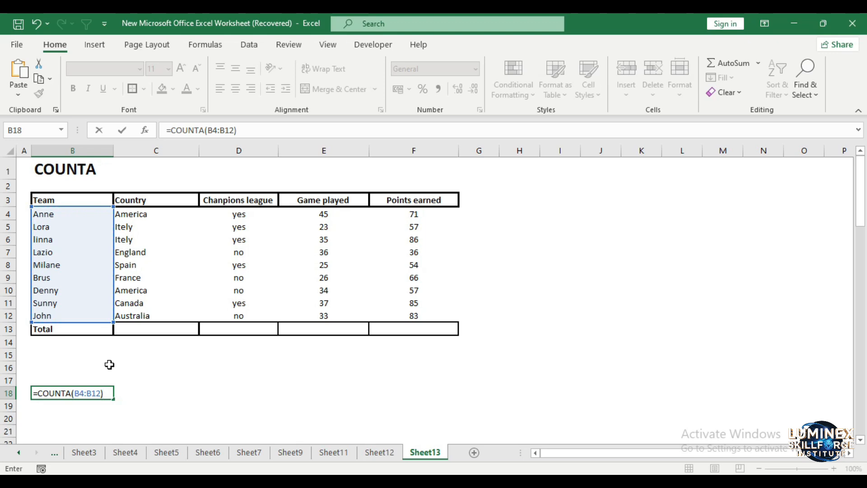
{"action": "key", "text": "Return"}
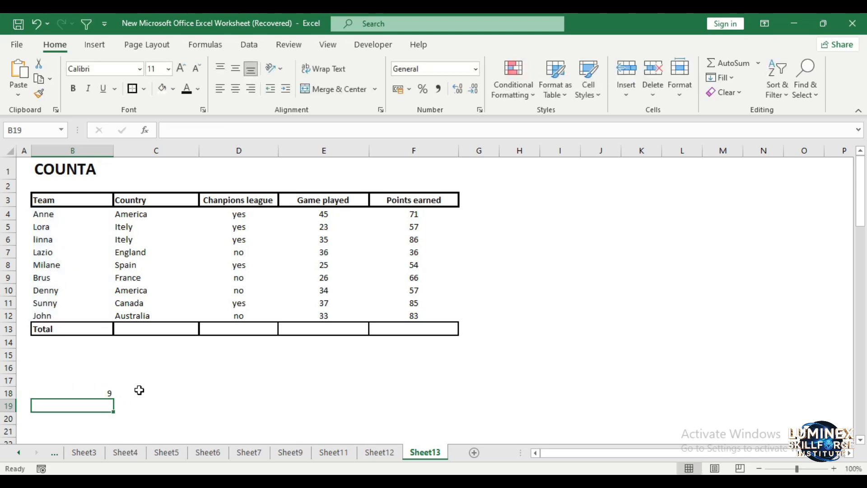
{"action": "left_click", "coordinate": [201, 371]}
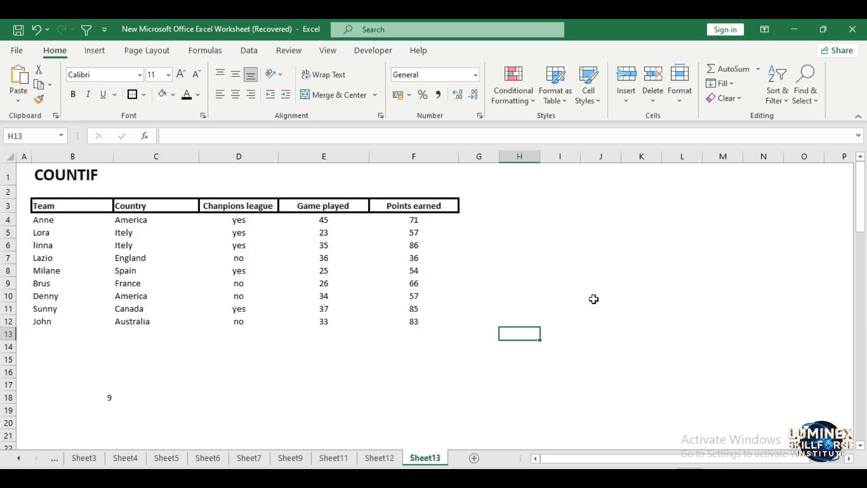
Enter =COUNTIF(F4:F12,">60") in cell F13 to count points above 60
{"action": "left_click", "coordinate": [417, 329]}
{"action": "type", "text": "=COUNT"}
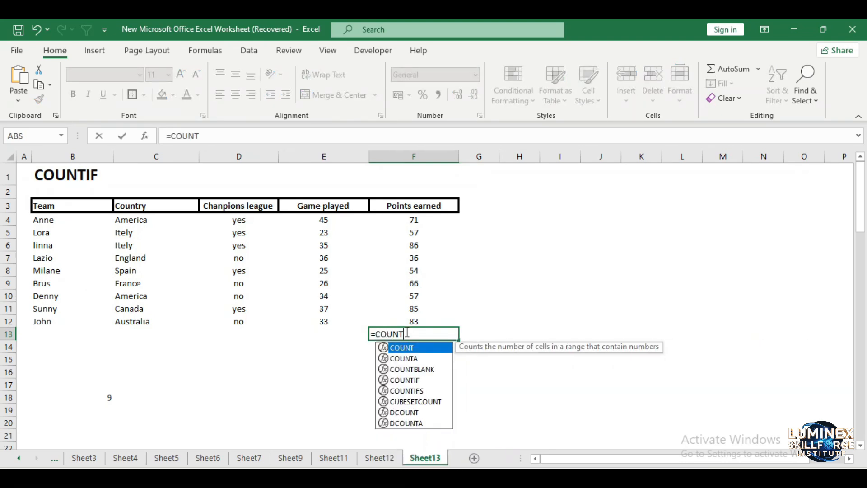
{"action": "type", "text": "IF("}
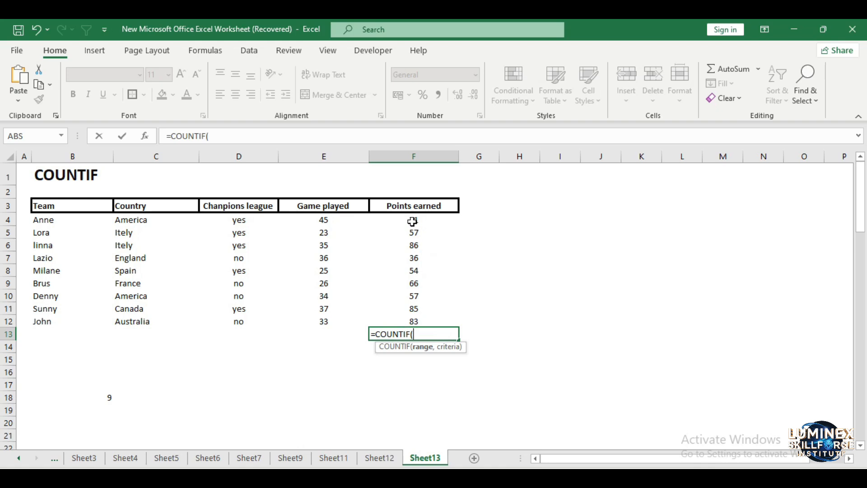
{"action": "left_click_drag", "start_coordinate": [414, 222], "coordinate": [409, 322]}
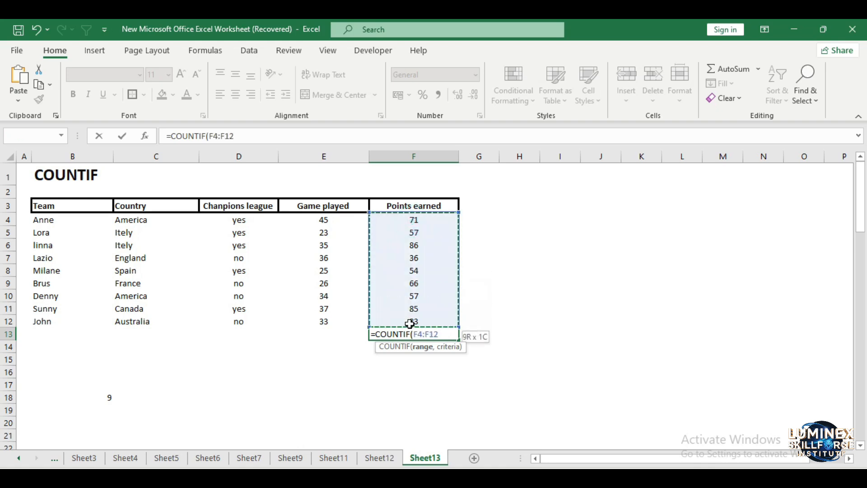
{"action": "type", "text": ","}
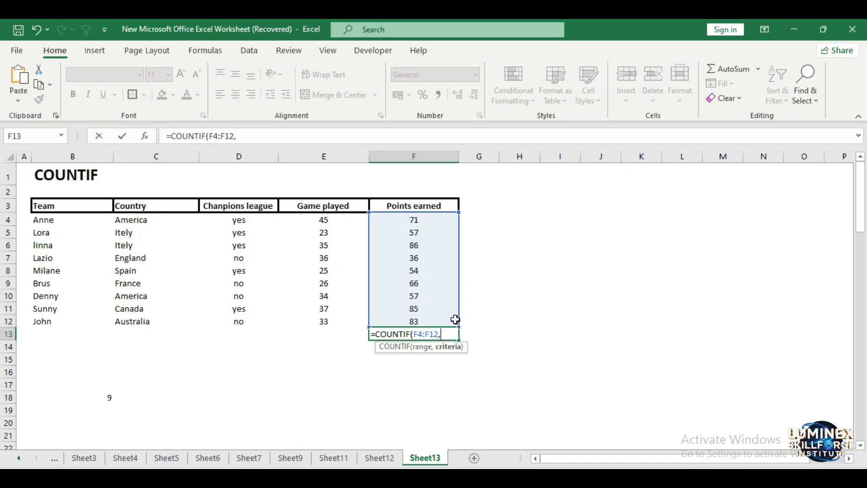
{"action": "type", "text": "\">60\""}
{"action": "type", "text": ")"}
{"action": "key", "text": "Return"}
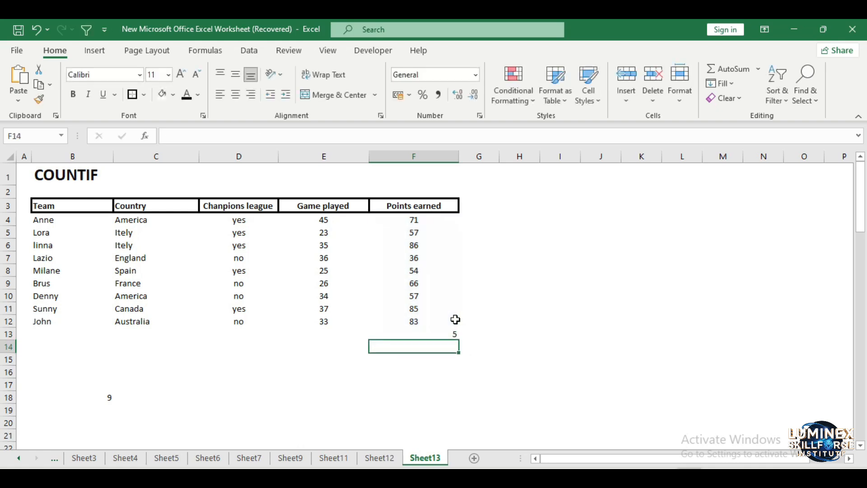
{"action": "left_click", "coordinate": [447, 332]}
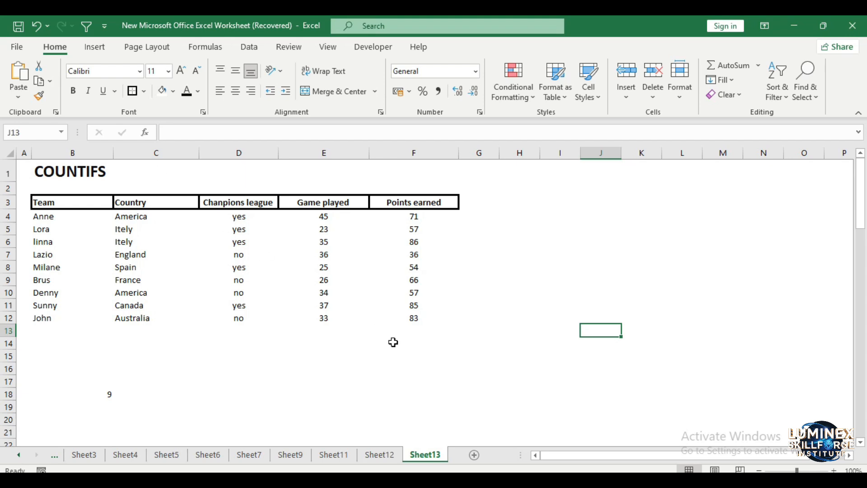
Enter =COUNTIFS(D4:D12,"Yes",F4:F12,">60") in cell F13 to count Champions league teams with more than 60 points
{"action": "left_click", "coordinate": [408, 332]}
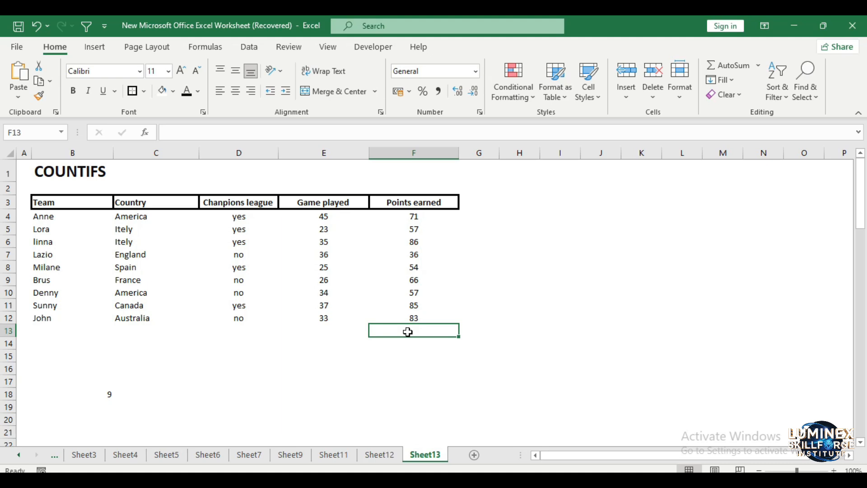
{"action": "type", "text": "="}
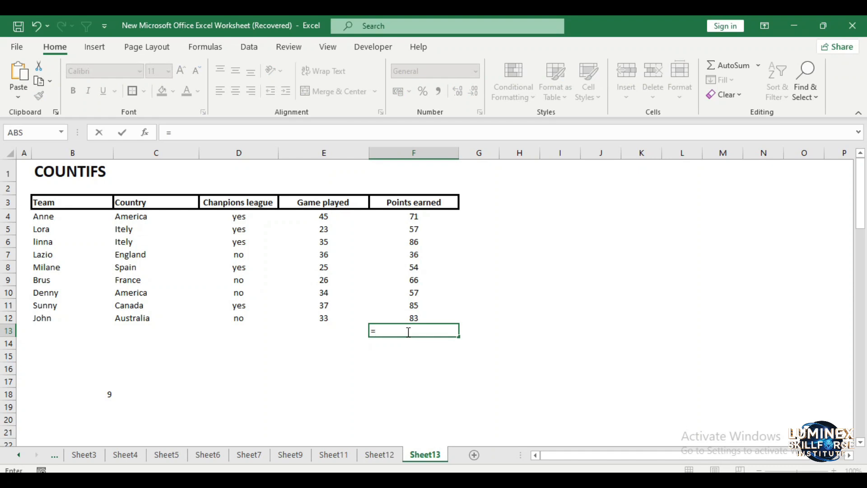
{"action": "type", "text": "COUNTI"}
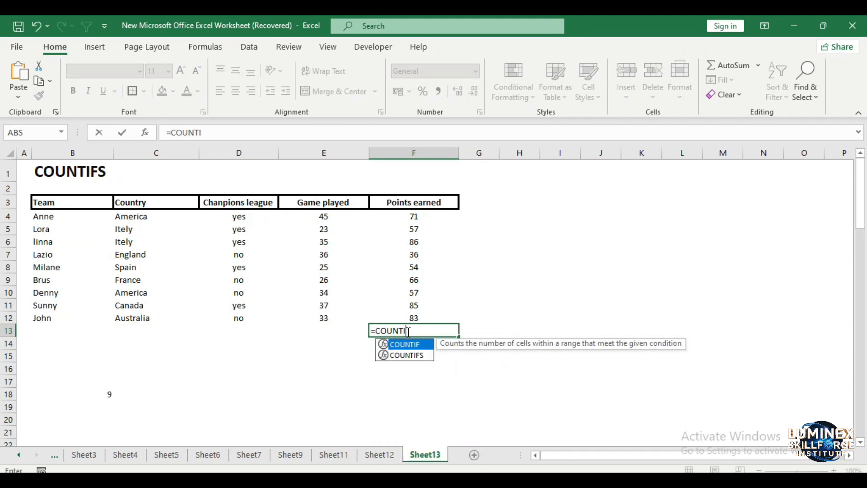
{"action": "type", "text": "FS("}
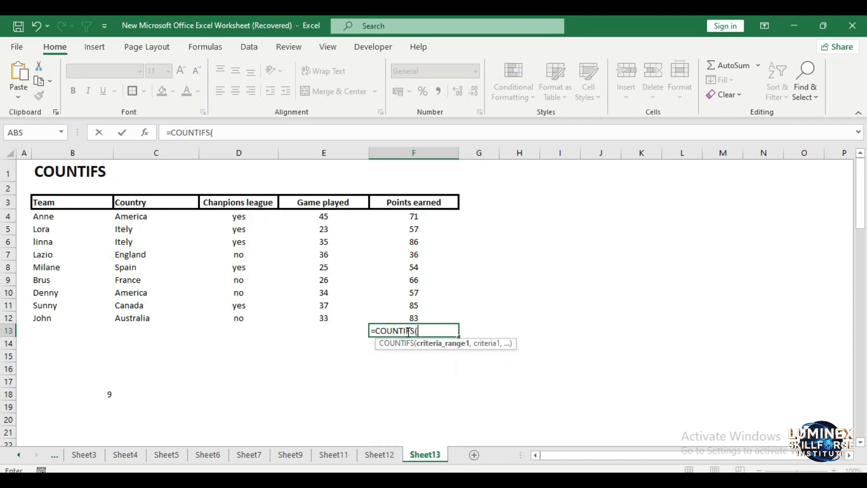
{"action": "left_click_drag", "start_coordinate": [238, 216], "coordinate": [240, 318]}
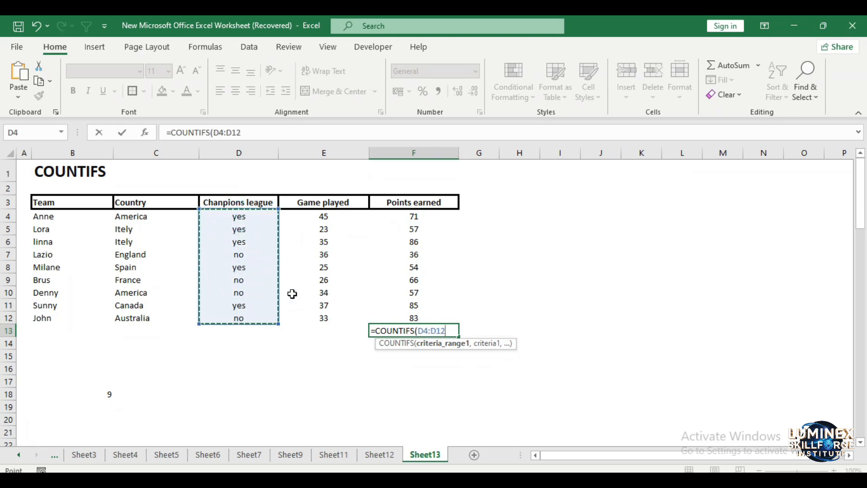
{"action": "type", "text": ","}
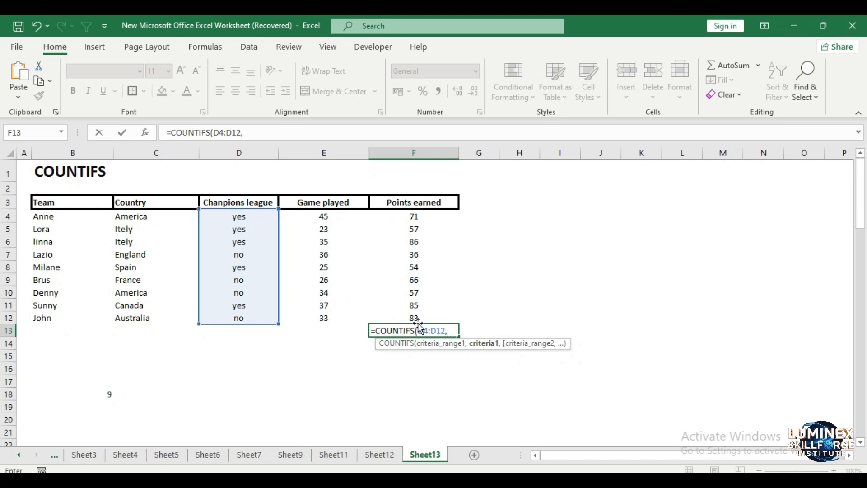
{"action": "type", "text": "\"Yes\","}
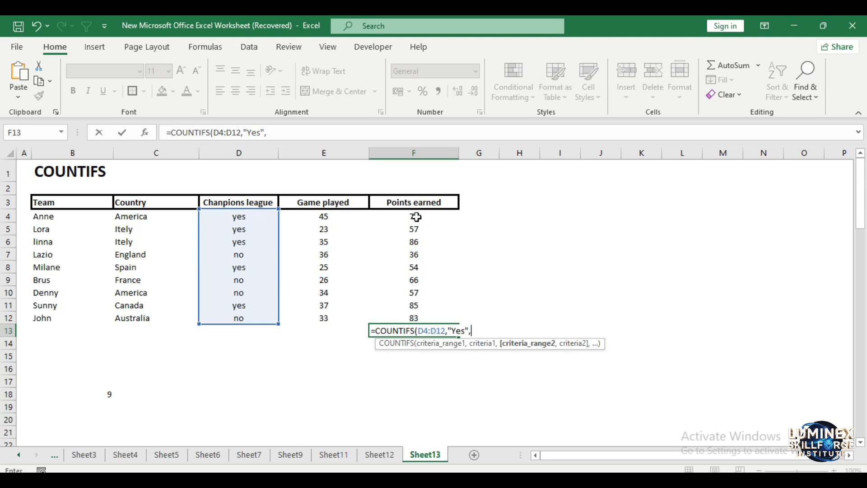
{"action": "left_click_drag", "start_coordinate": [416, 218], "coordinate": [418, 317]}
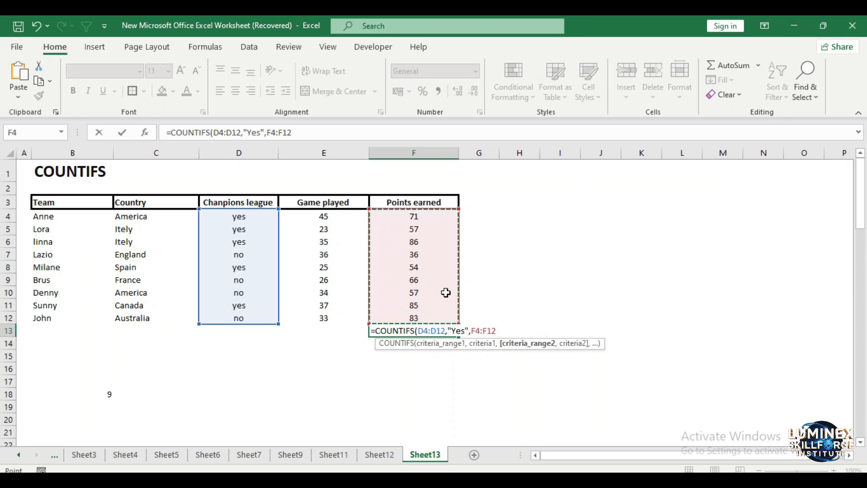
{"action": "type", "text": ",\""}
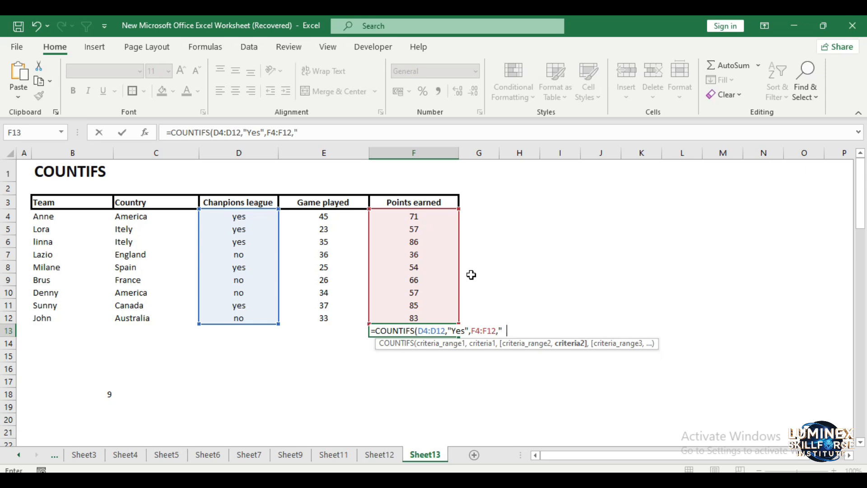
{"action": "type", "text": ">60\")"}
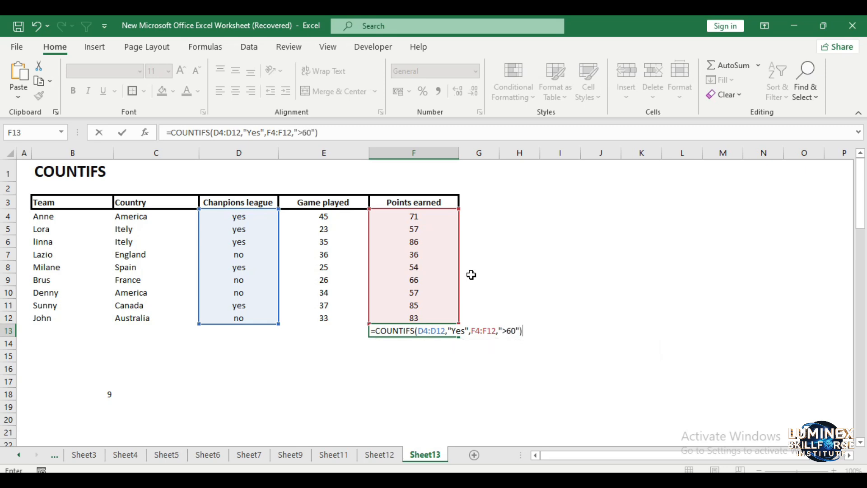
{"action": "key", "text": "Return"}
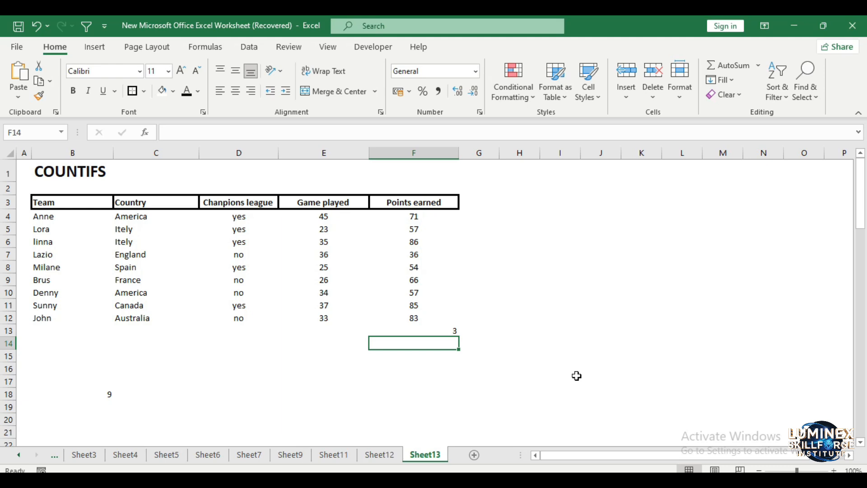
Open the COUNTIFS formula in F13 to review its ranges, then leave the cell
{"action": "left_click", "coordinate": [445, 331]}
{"action": "double_click", "coordinate": [445, 331]}
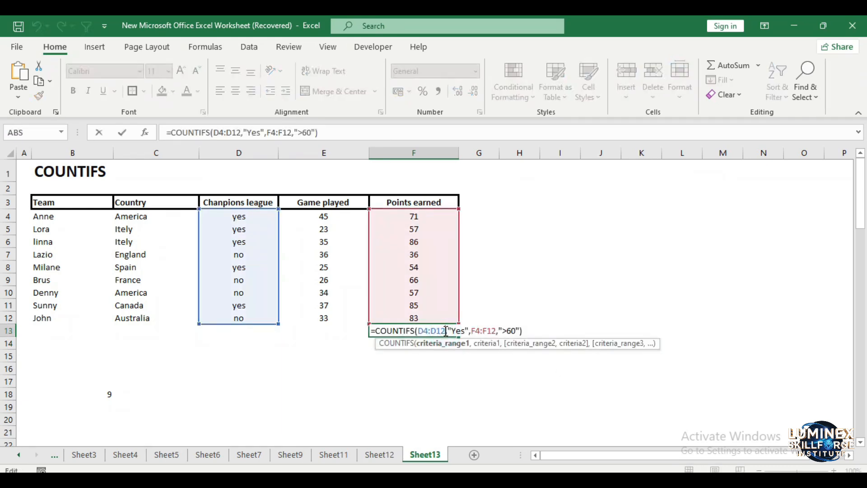
{"action": "left_click", "coordinate": [679, 407]}
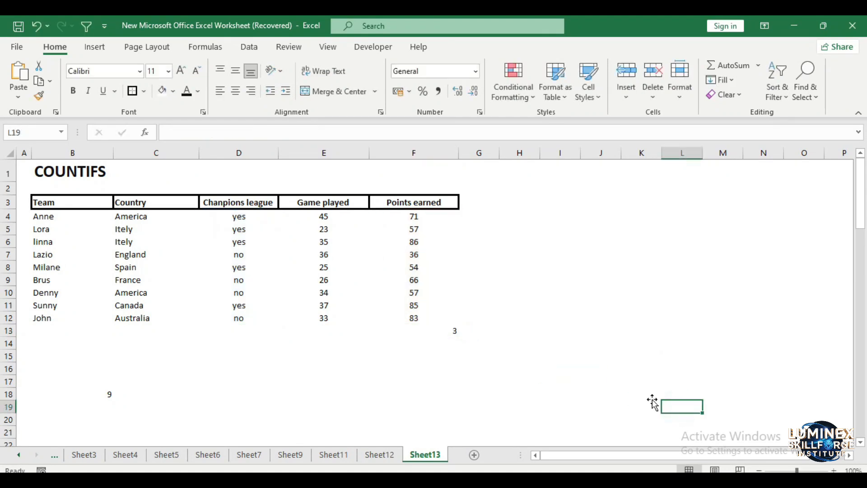